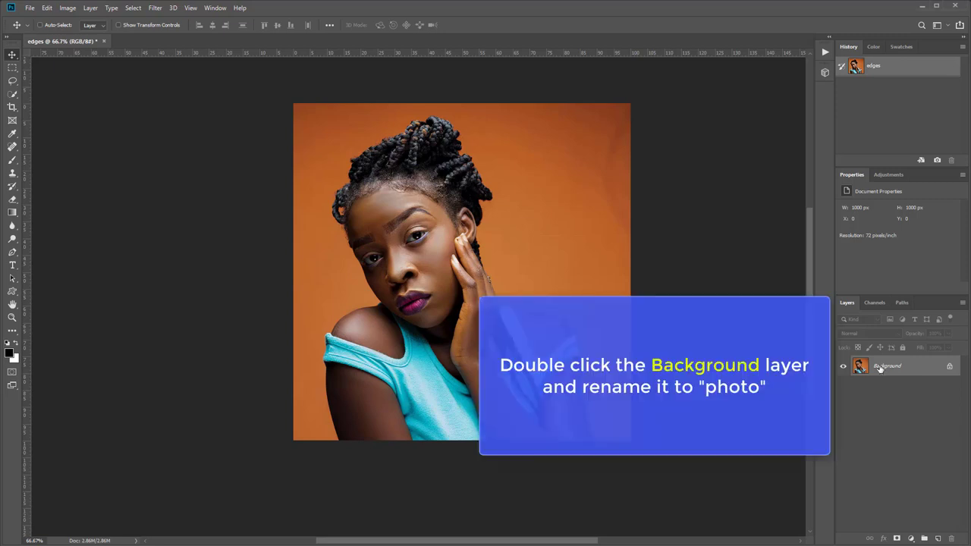
# Convert the locked Background layer into an ordinary layer named 'photo'.
pyautogui.doubleClick(880, 367)
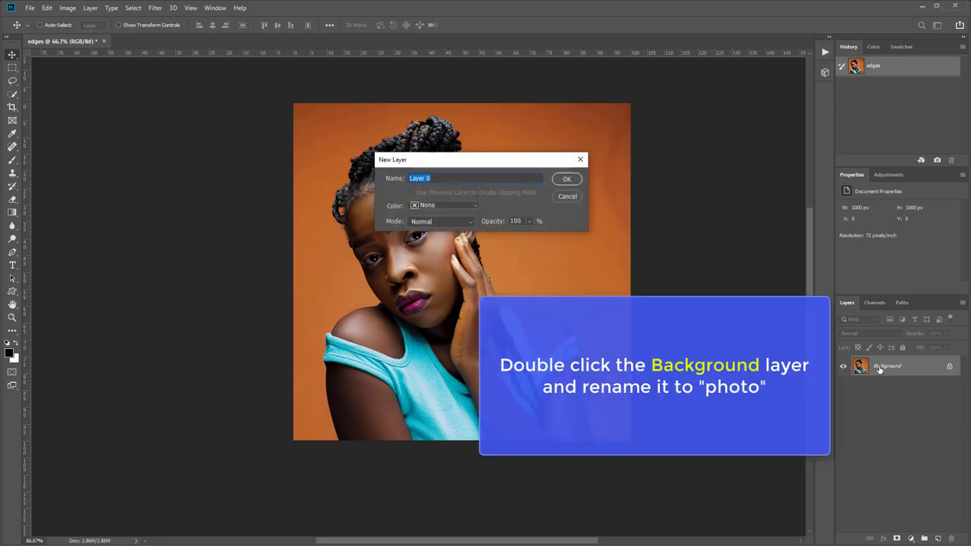
pyautogui.write('photo')
pyautogui.press('Return')
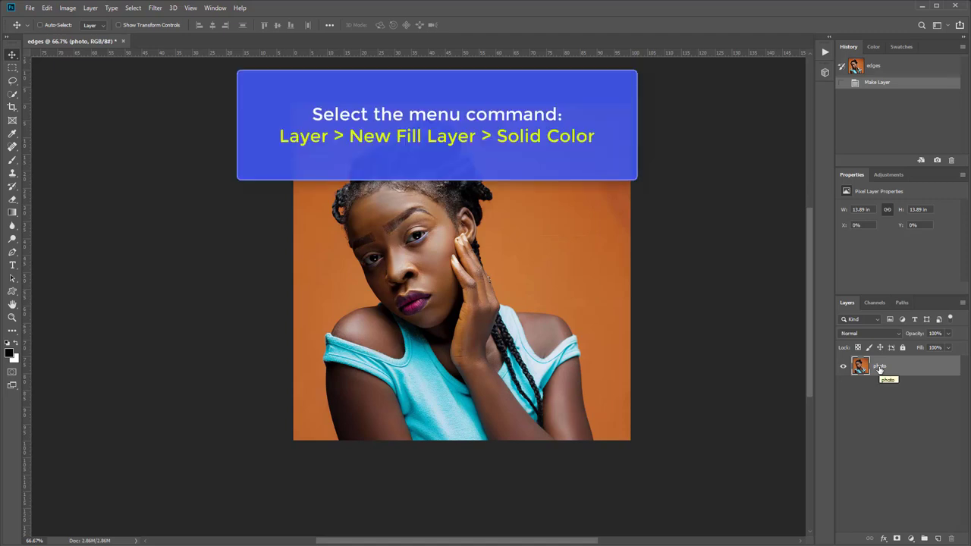
# Add a white (#ffffff) Solid Color fill layer and place it beneath the photo layer.
pyautogui.click(94, 9)
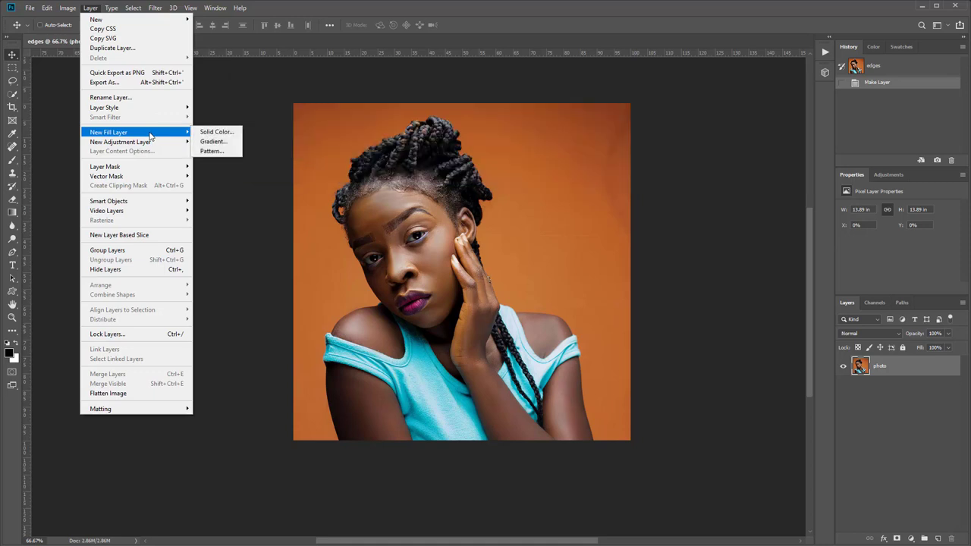
pyautogui.click(228, 134)
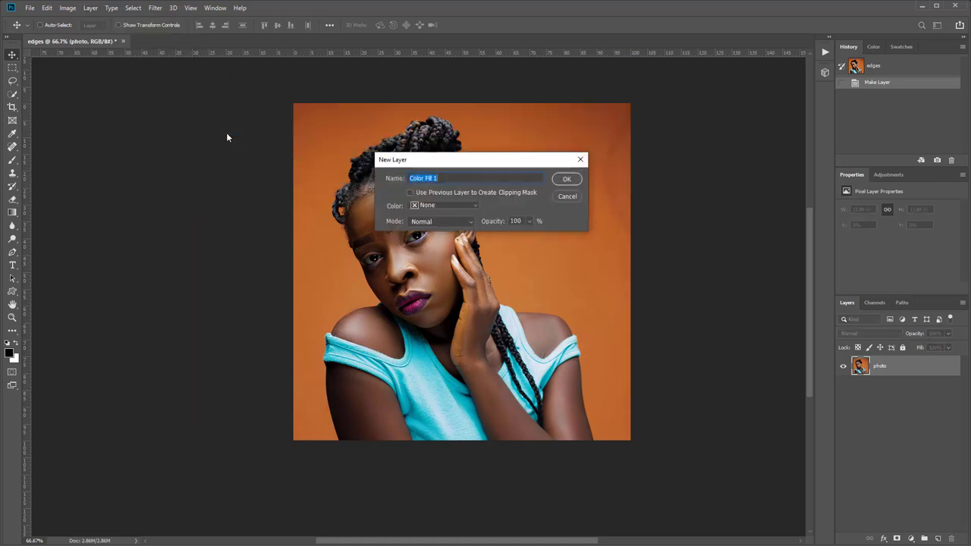
pyautogui.click(574, 180)
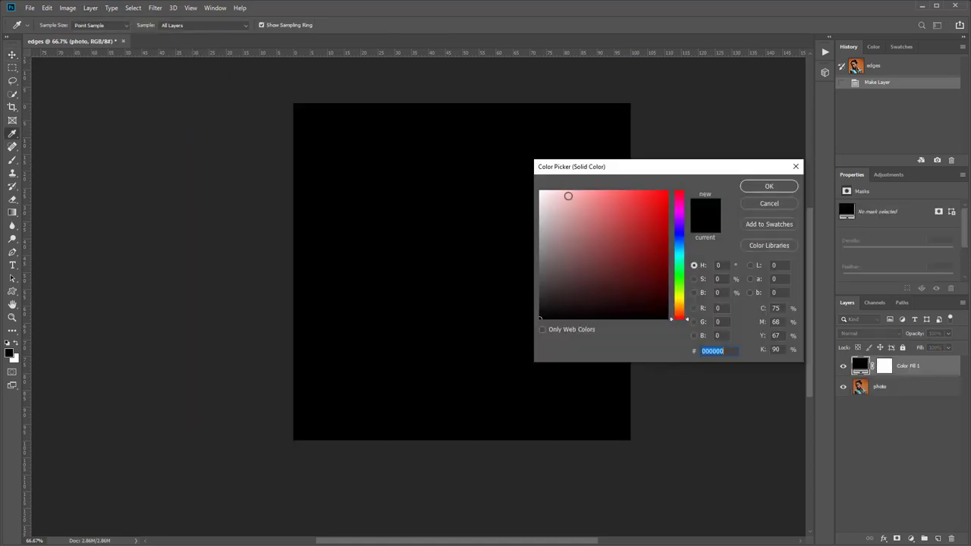
pyautogui.moveTo(567, 195); pyautogui.dragTo(529, 185)
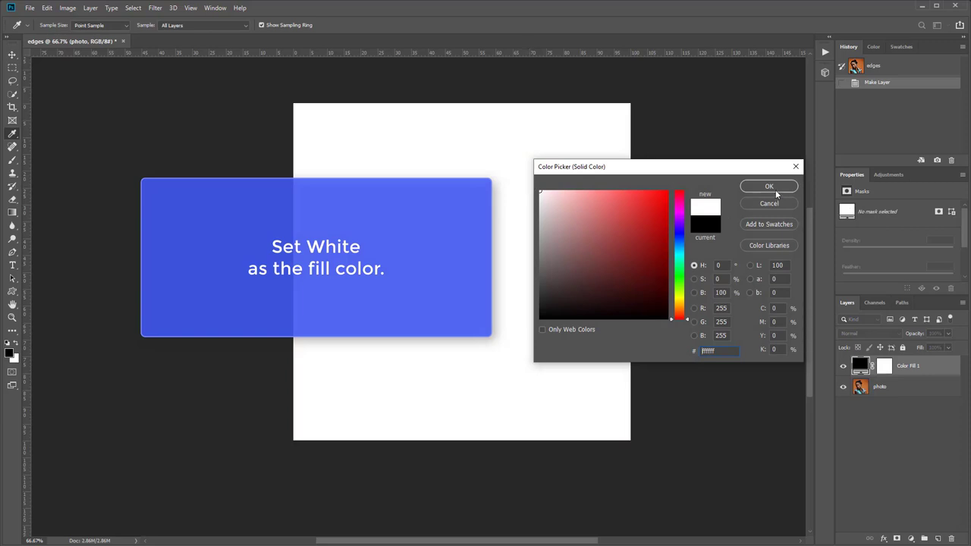
pyautogui.click(771, 187)
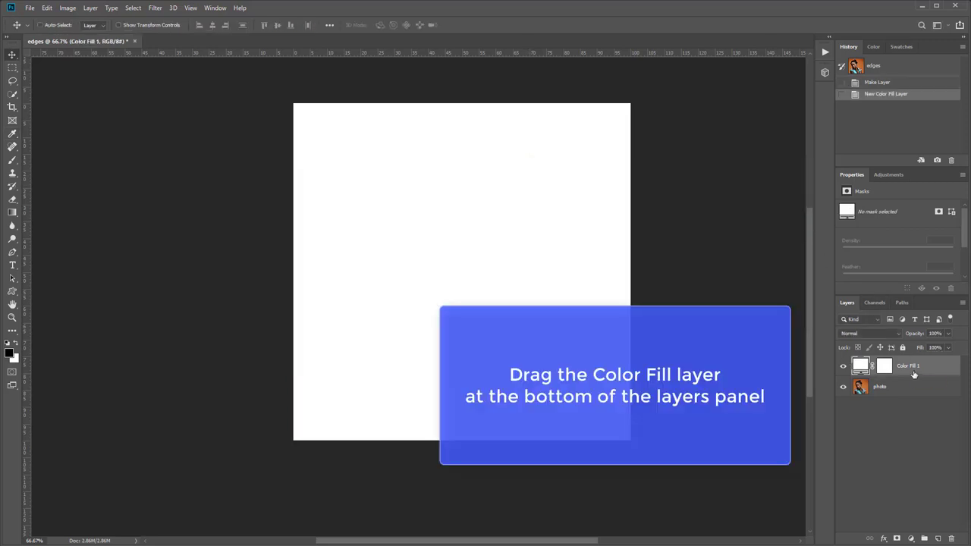
pyautogui.moveTo(913, 374); pyautogui.dragTo(912, 398)
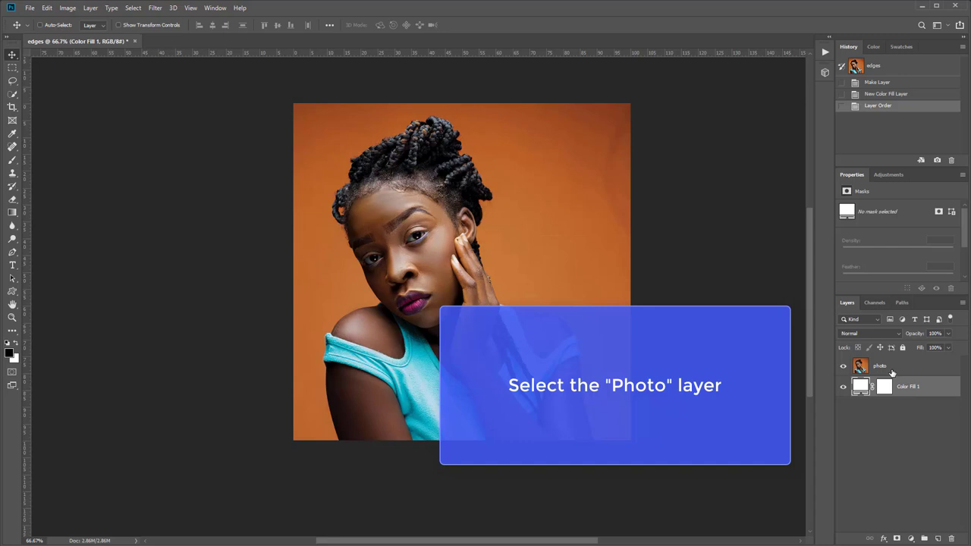
# Make the photo layer active and select the whole canvas with Ctrl+A.
pyautogui.click(892, 372)
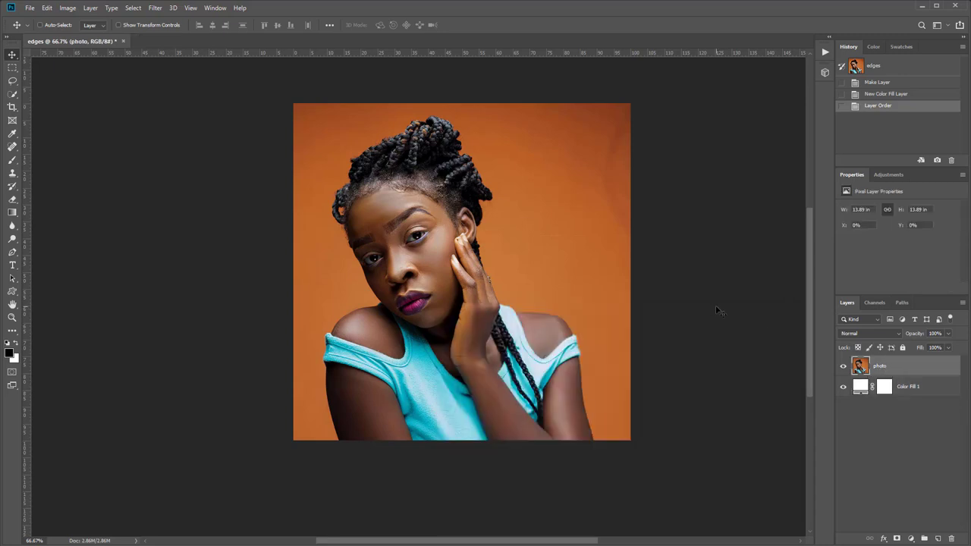
pyautogui.hotkey('ctrl', 'a')
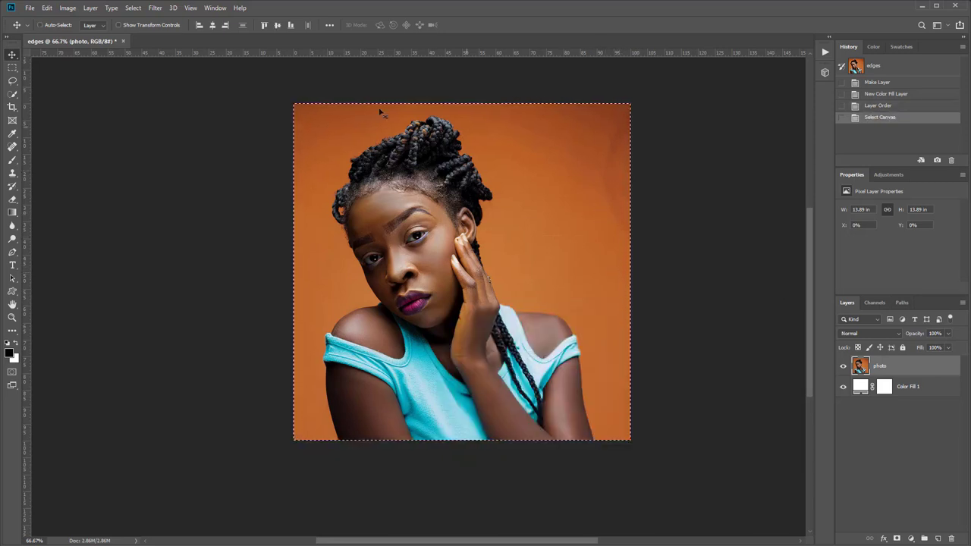
# Transform the selection, shrinking it evenly from the centre to about 89%, and commit it.
pyautogui.click(133, 7)
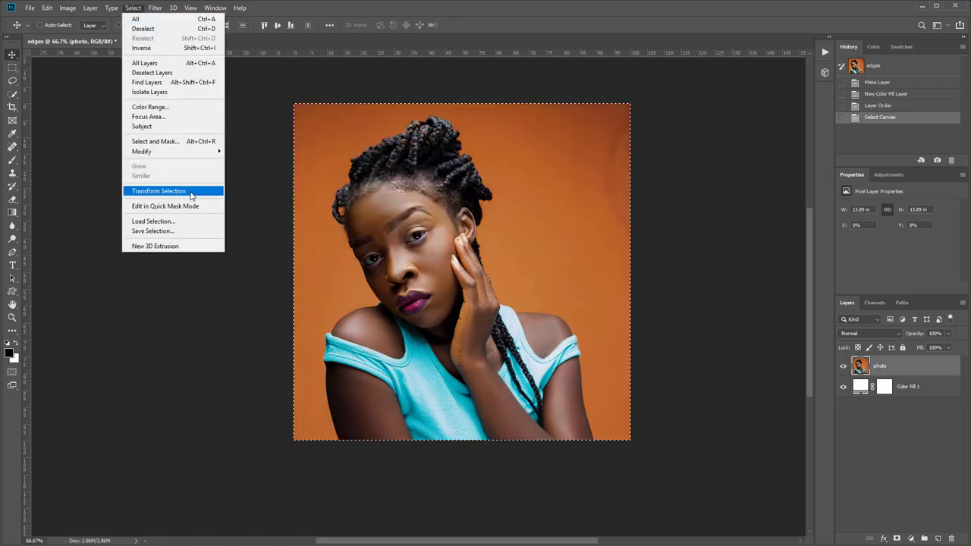
pyautogui.click(191, 195)
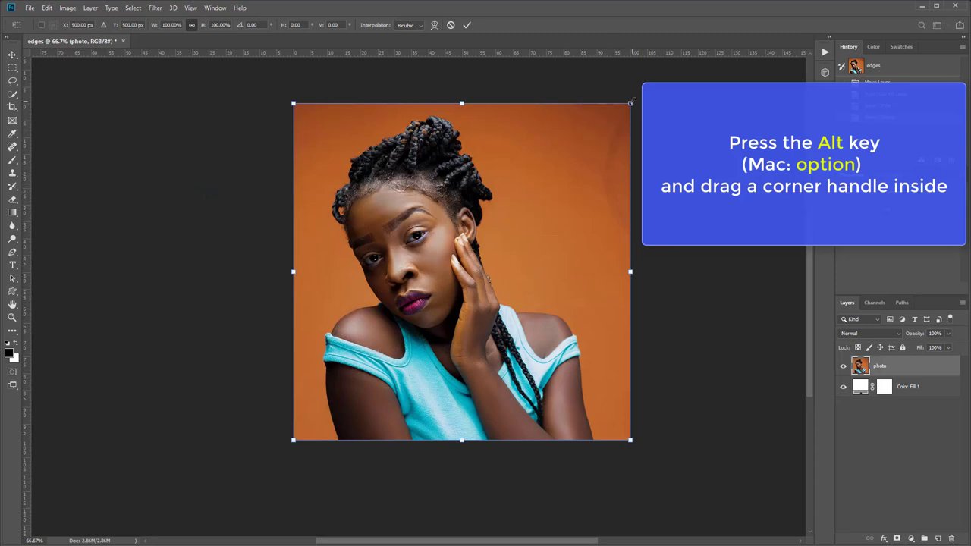
pyautogui.moveTo(631, 102); pyautogui.dragTo(613, 120)
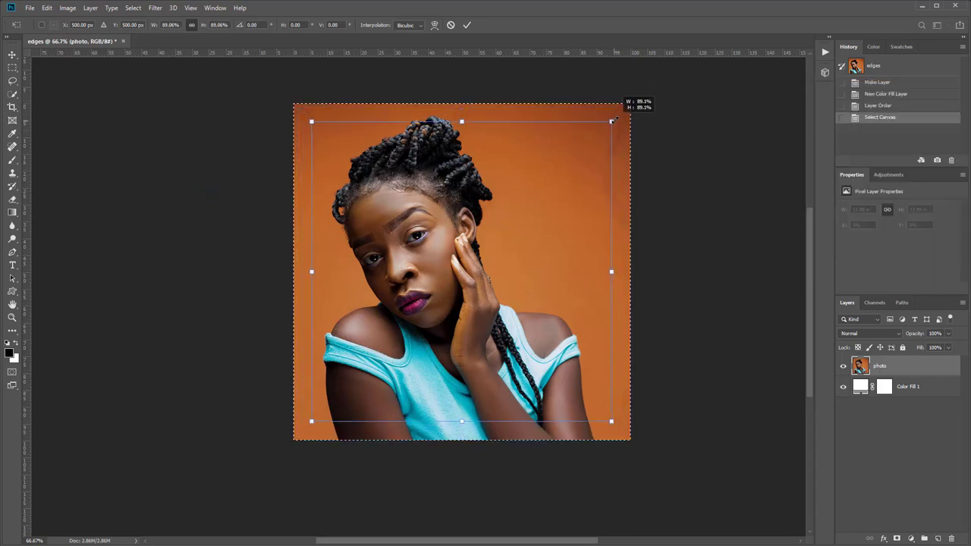
pyautogui.moveTo(612, 120); pyautogui.dragTo(610, 122)
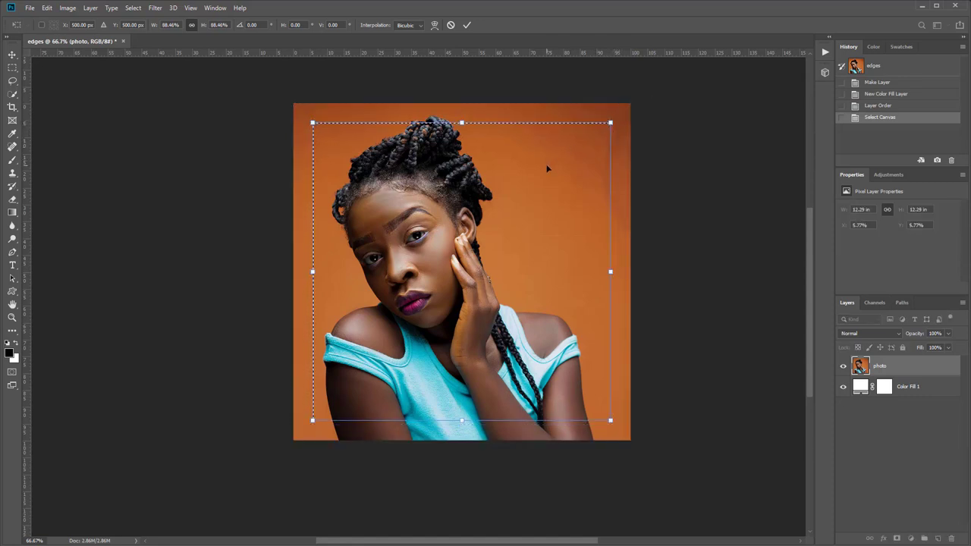
pyautogui.doubleClick(568, 154)
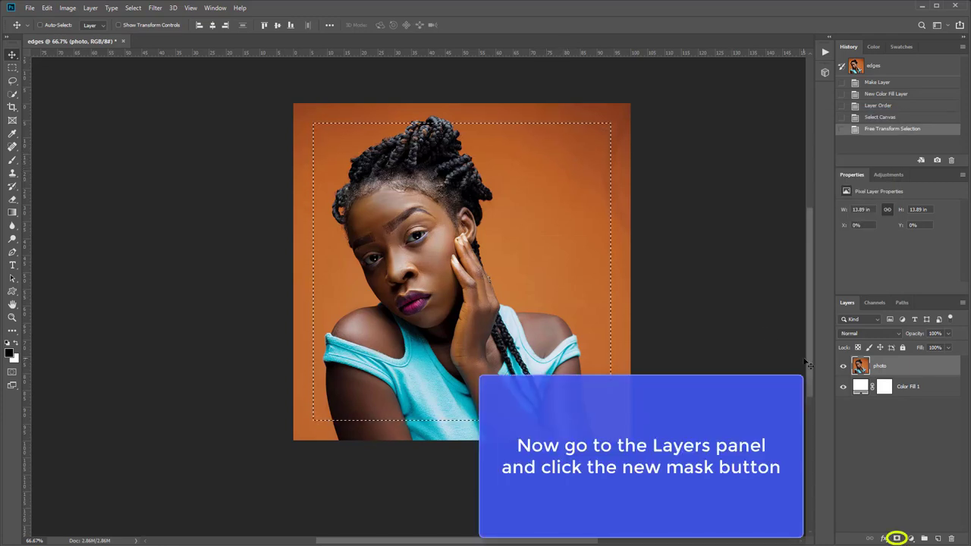
# Add a layer mask from the inset selection and target the photo layer's mask.
pyautogui.click(897, 538)
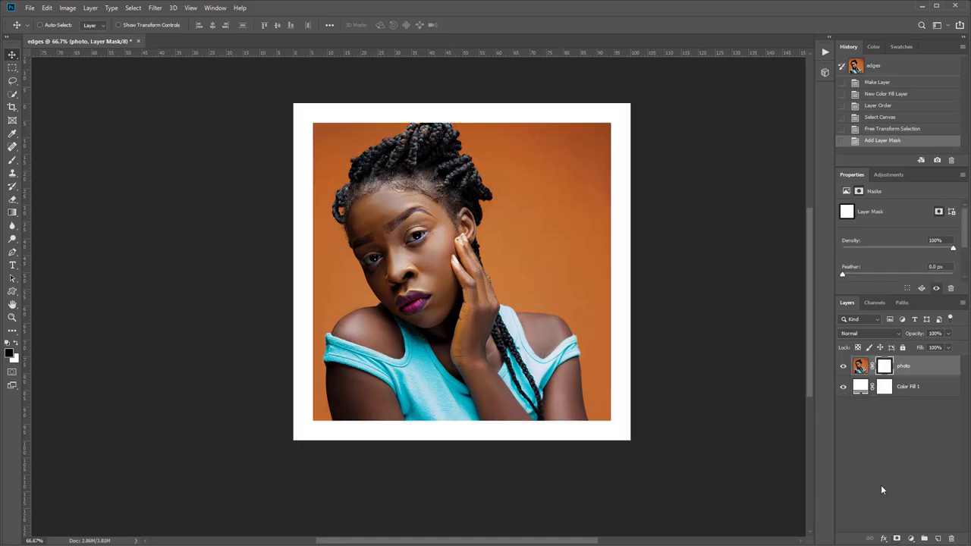
pyautogui.click(886, 366)
pyautogui.click(155, 7)
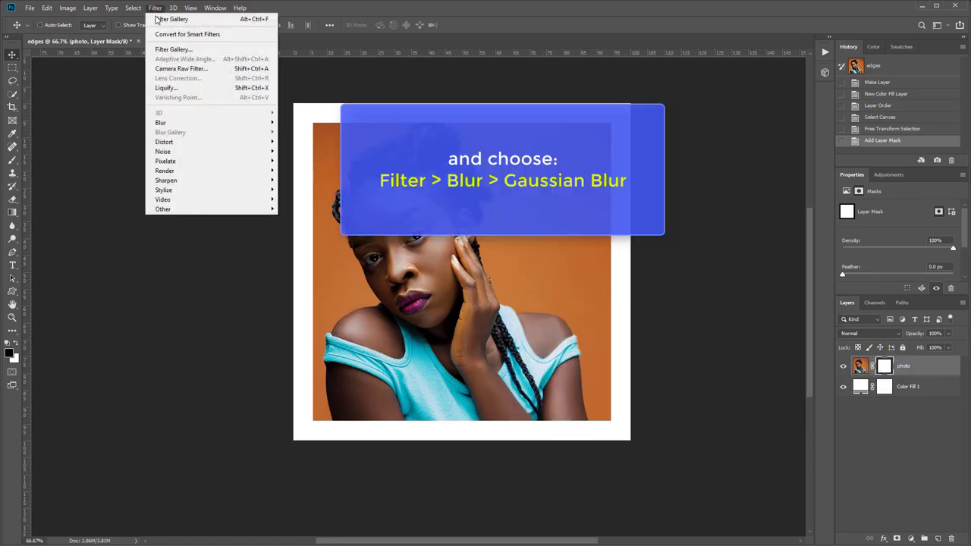
pyautogui.moveTo(182, 122)
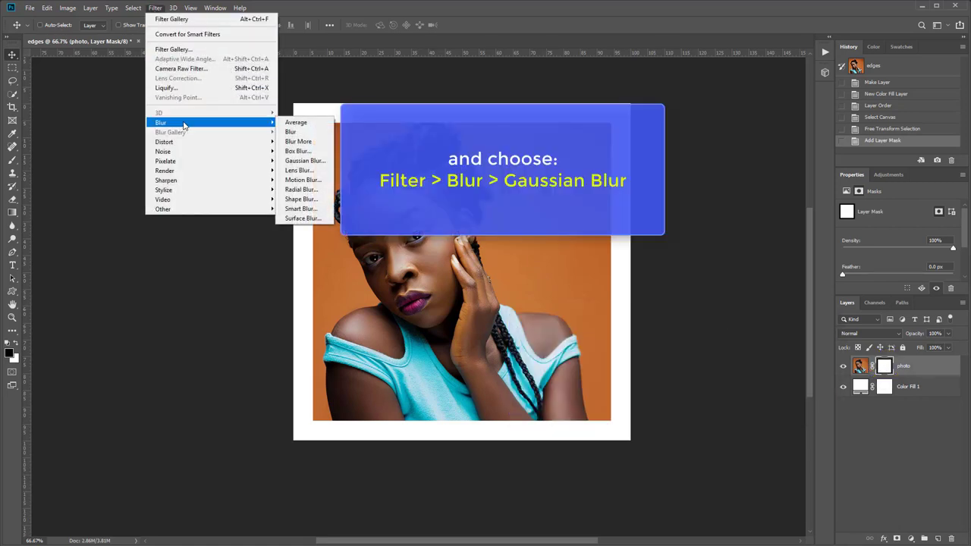
# Apply a Gaussian Blur of about 9.4 pixels to the photo's layer mask.
pyautogui.click(307, 160)
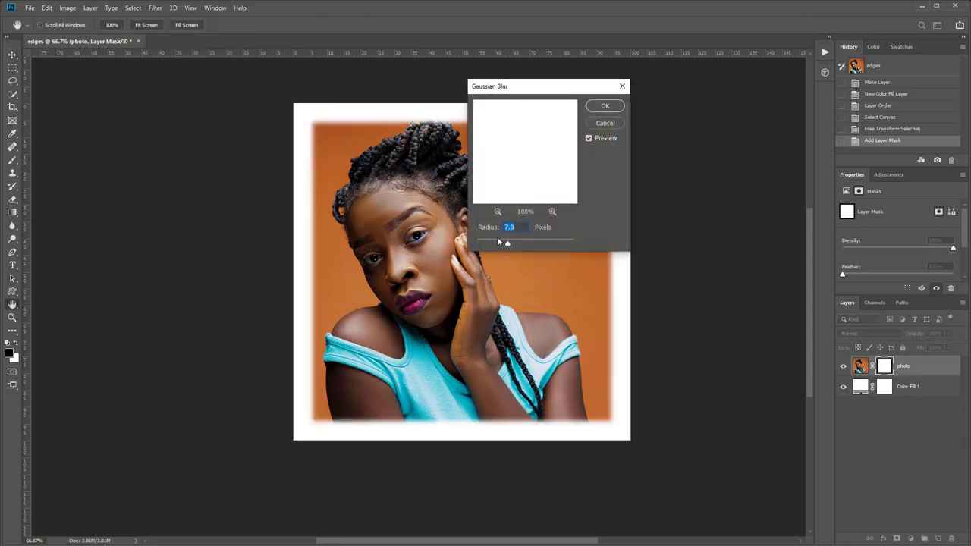
pyautogui.moveTo(510, 244); pyautogui.dragTo(513, 244)
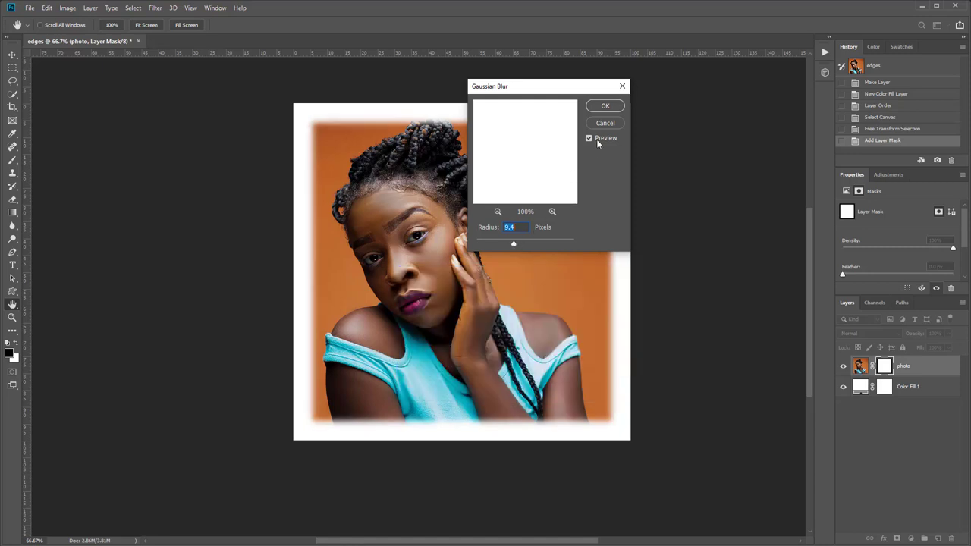
pyautogui.click(604, 106)
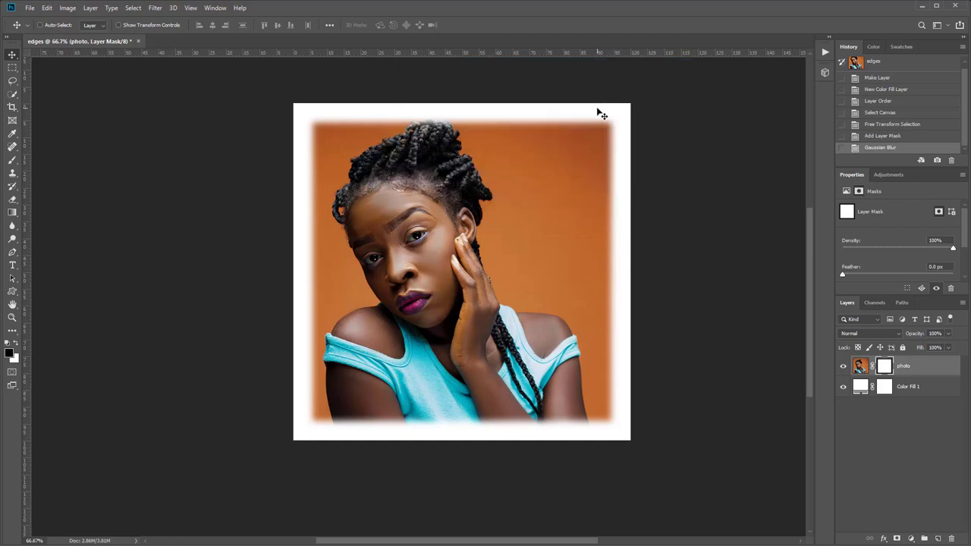
pyautogui.click(154, 9)
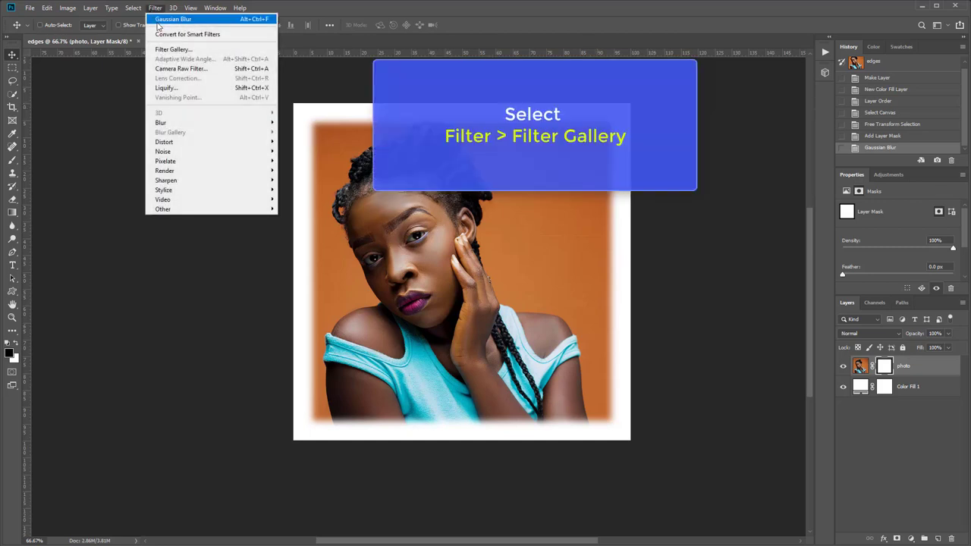
# In the Filter Gallery, clear the old effects and use Glass with Distortion 3 and Frosted texture.
pyautogui.click(170, 50)
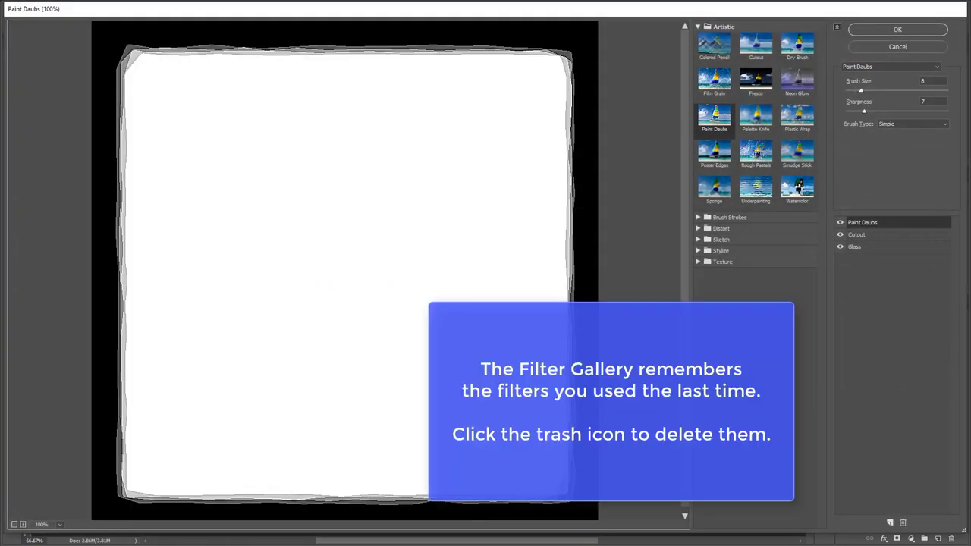
pyautogui.click(903, 522)
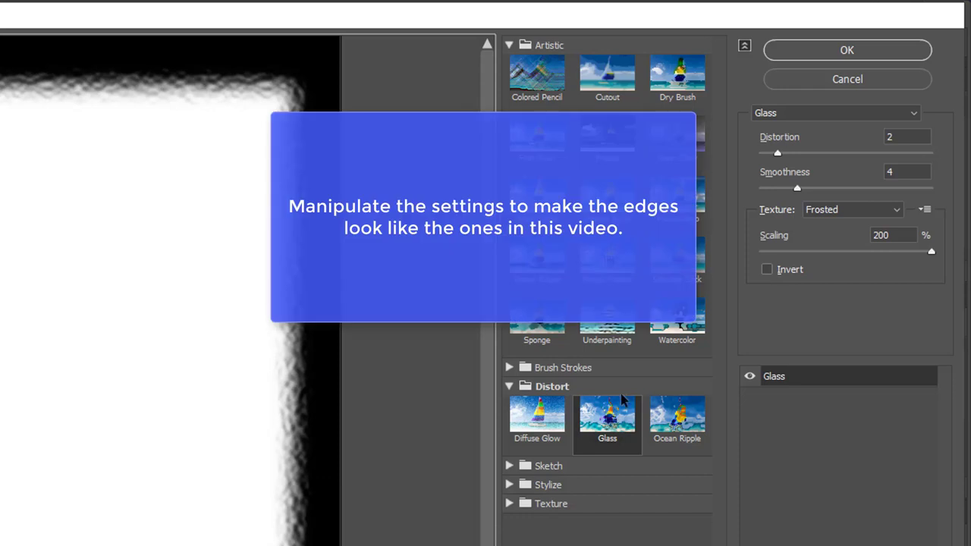
pyautogui.moveTo(776, 153)
pyautogui.mouseDown()
pyautogui.moveTo(801, 156)
pyautogui.moveTo(780, 156)
pyautogui.moveTo(788, 156)
pyautogui.moveTo(789, 190)
pyautogui.moveTo(799, 188)
pyautogui.mouseUp()
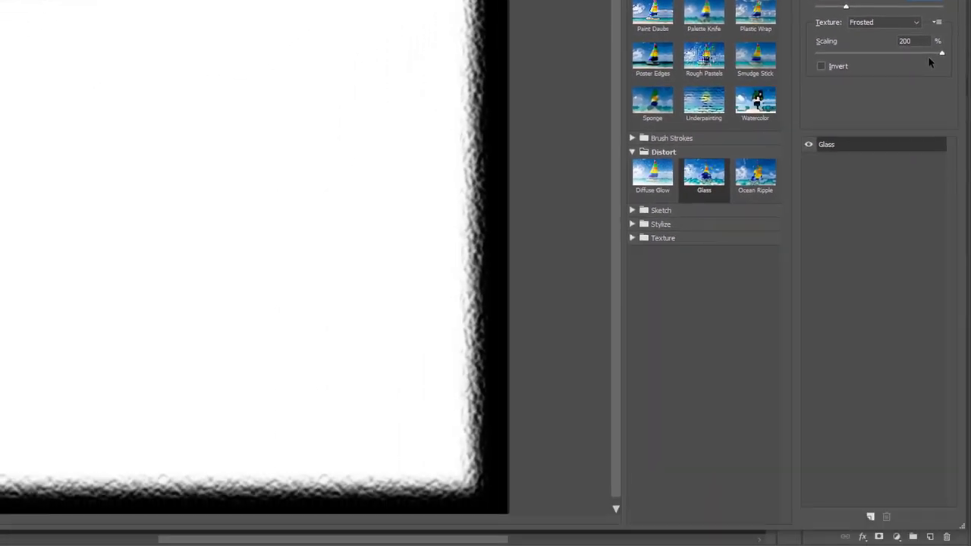
pyautogui.click(870, 517)
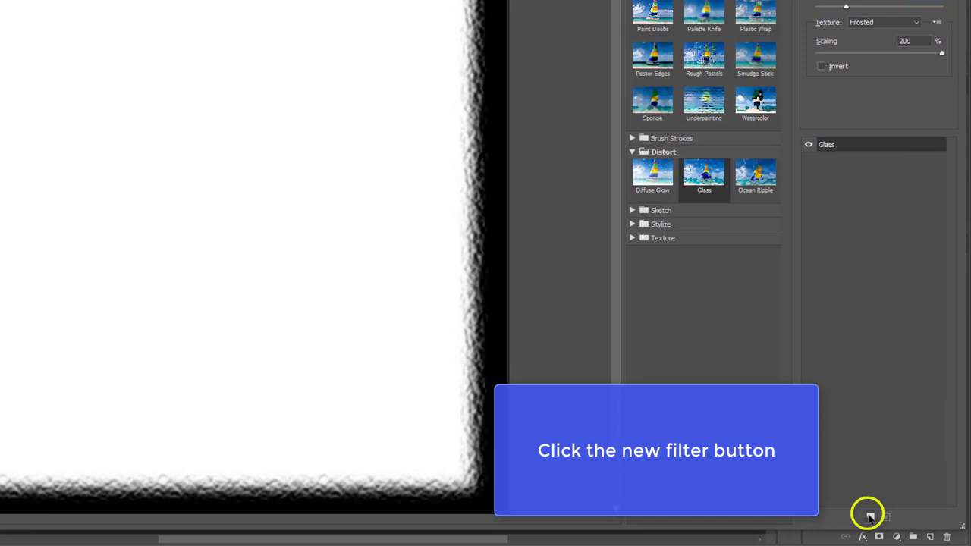
# Stack a Cutout effect (Levels 6, Edge Simplicity 8, Edge Fidelity 1) over Glass and apply it.
pyautogui.click(870, 516)
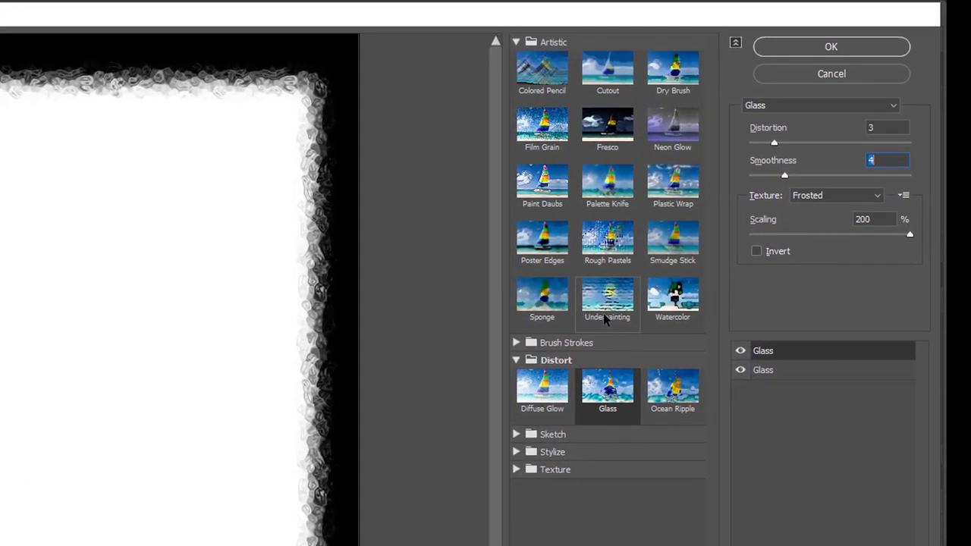
pyautogui.click(611, 85)
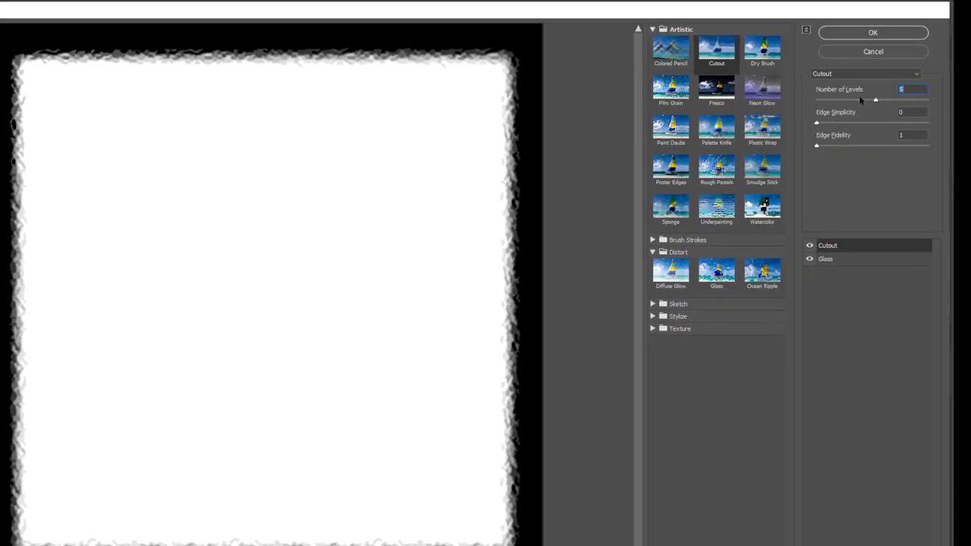
pyautogui.moveTo(859, 95)
pyautogui.mouseDown()
pyautogui.moveTo(844, 94)
pyautogui.moveTo(847, 116)
pyautogui.moveTo(919, 138)
pyautogui.mouseUp()
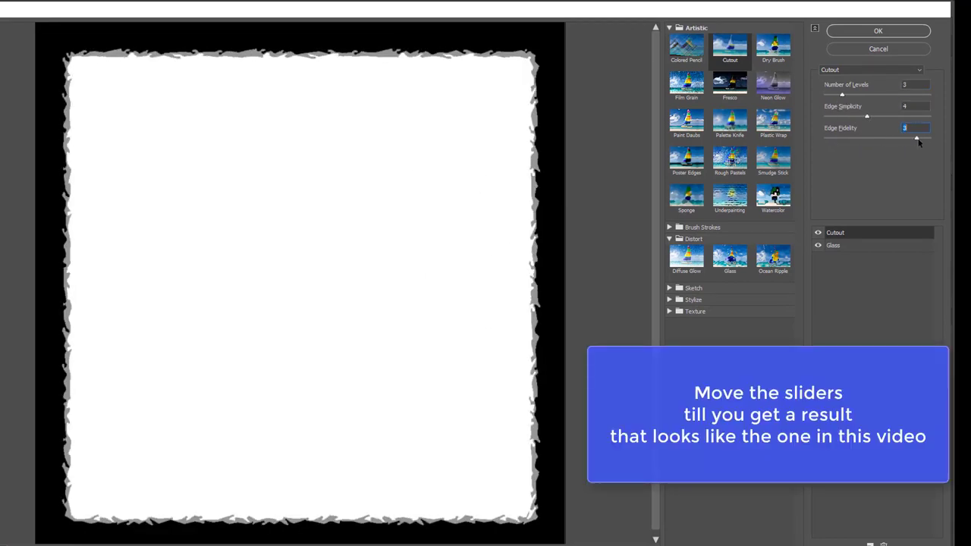
pyautogui.moveTo(868, 116)
pyautogui.mouseDown()
pyautogui.moveTo(848, 117)
pyautogui.moveTo(925, 117)
pyautogui.moveTo(913, 117)
pyautogui.mouseUp()
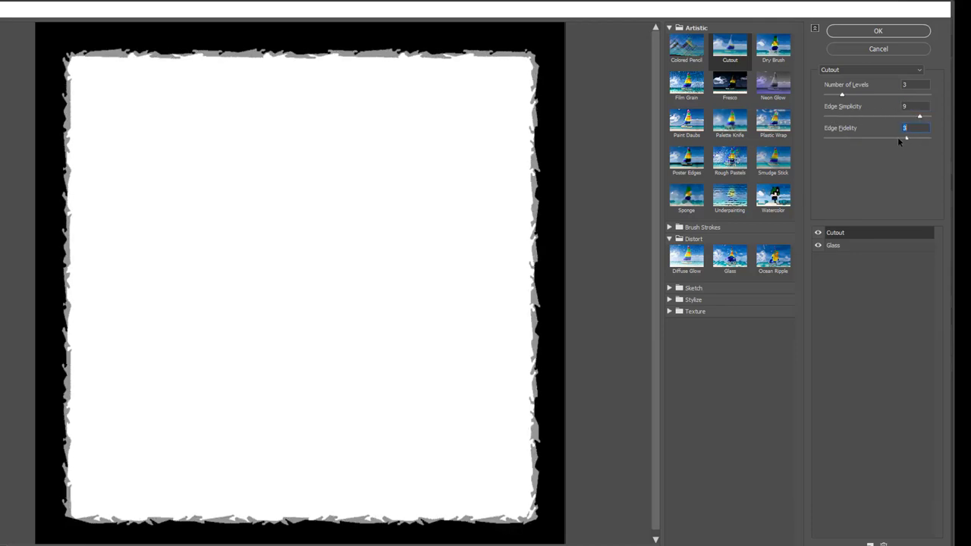
pyautogui.click(898, 140)
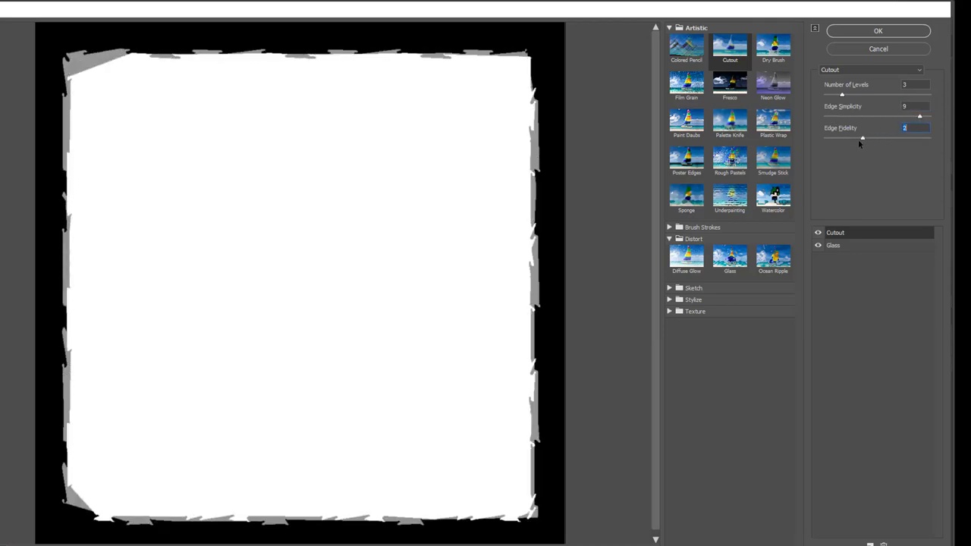
pyautogui.moveTo(858, 140)
pyautogui.mouseDown()
pyautogui.moveTo(839, 142)
pyautogui.moveTo(858, 141)
pyautogui.mouseUp()
pyautogui.moveTo(842, 95)
pyautogui.mouseDown()
pyautogui.moveTo(886, 95)
pyautogui.moveTo(883, 119)
pyautogui.moveTo(928, 116)
pyautogui.moveTo(910, 115)
pyautogui.mouseUp()
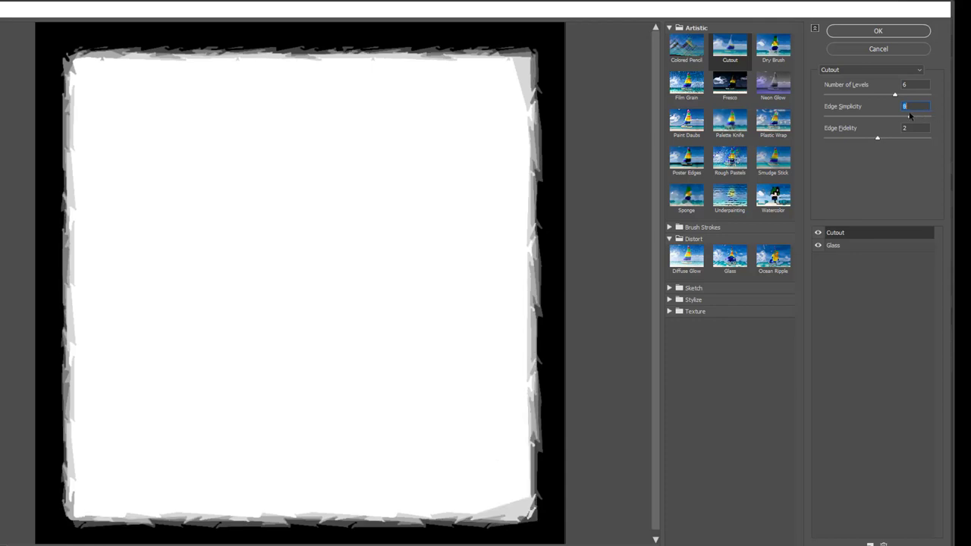
pyautogui.moveTo(849, 138)
pyautogui.mouseDown()
pyautogui.moveTo(830, 138)
pyautogui.moveTo(872, 141)
pyautogui.moveTo(840, 140)
pyautogui.mouseUp()
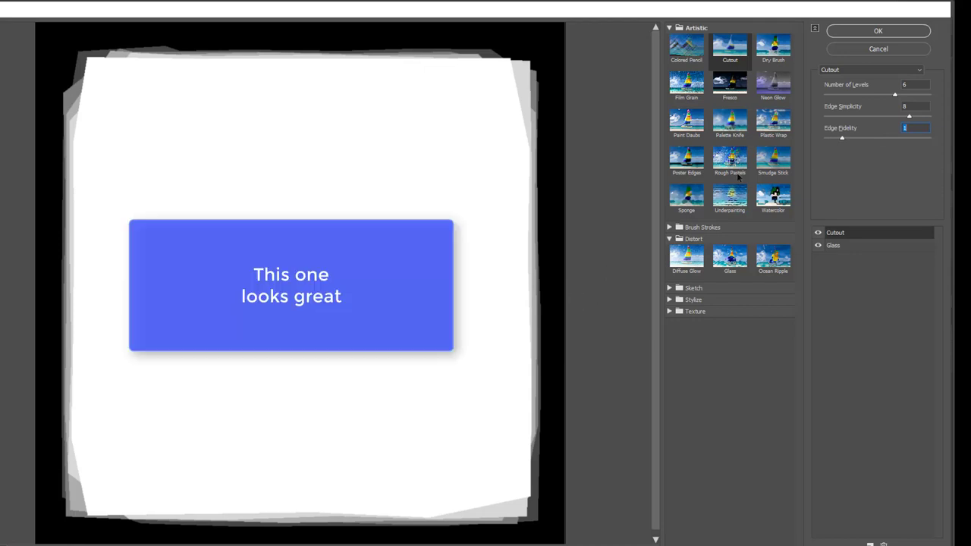
pyautogui.click(842, 34)
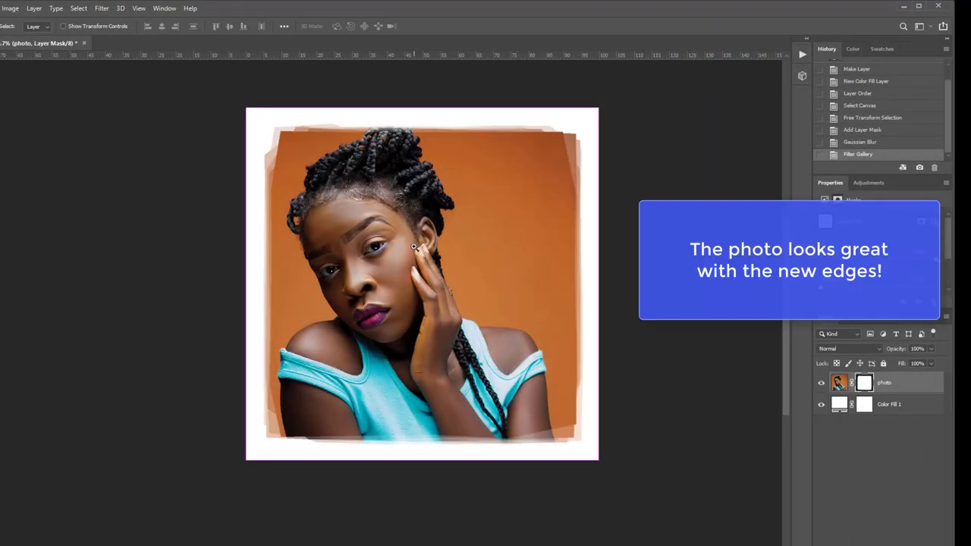
pyautogui.scroll(1, 414, 247)
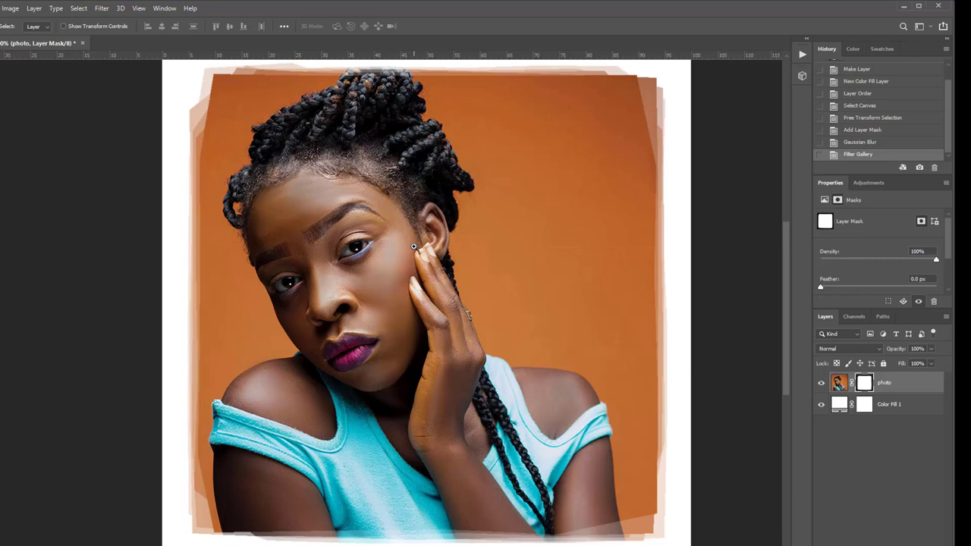
pyautogui.scroll(-1, 414, 247)
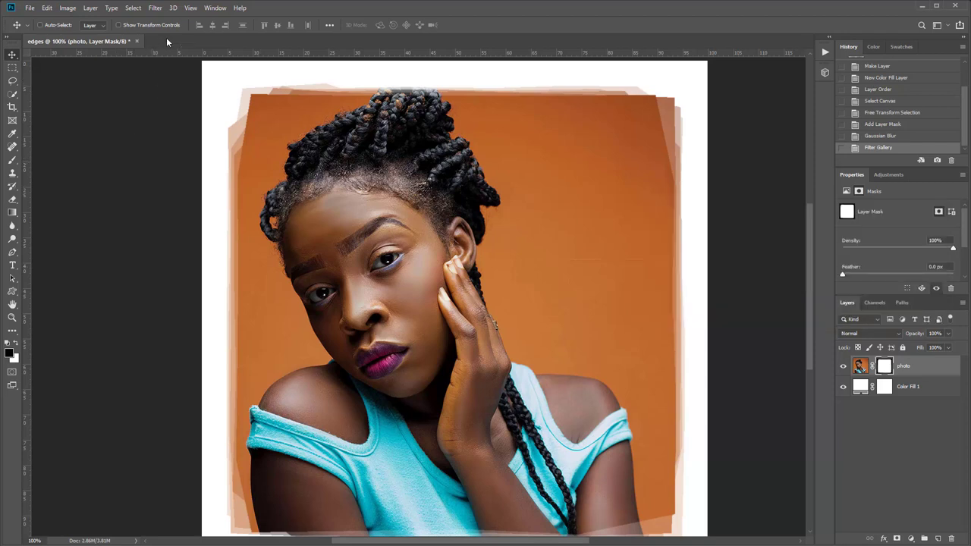
# Open Dust & Scratches on the mask and set the Radius to about 20 pixels.
pyautogui.click(156, 8)
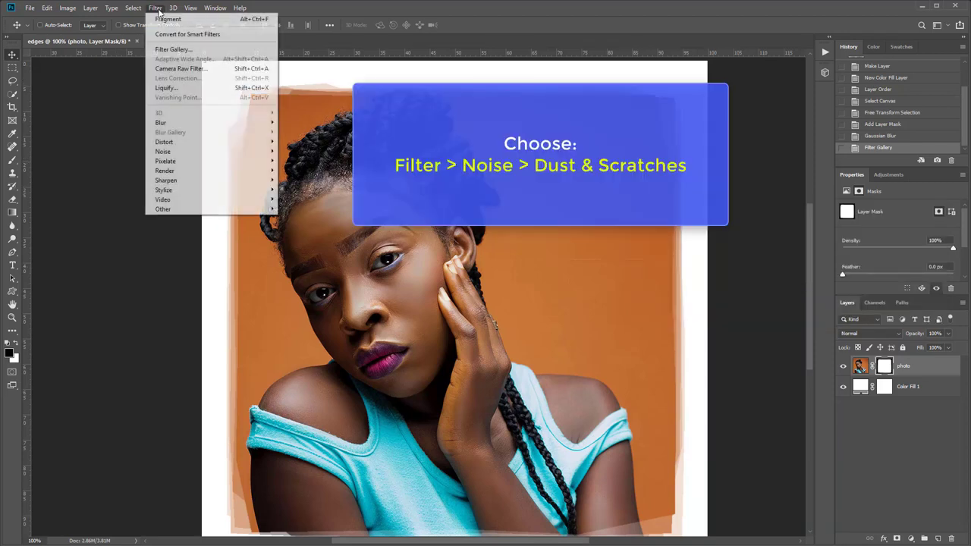
pyautogui.moveTo(163, 151)
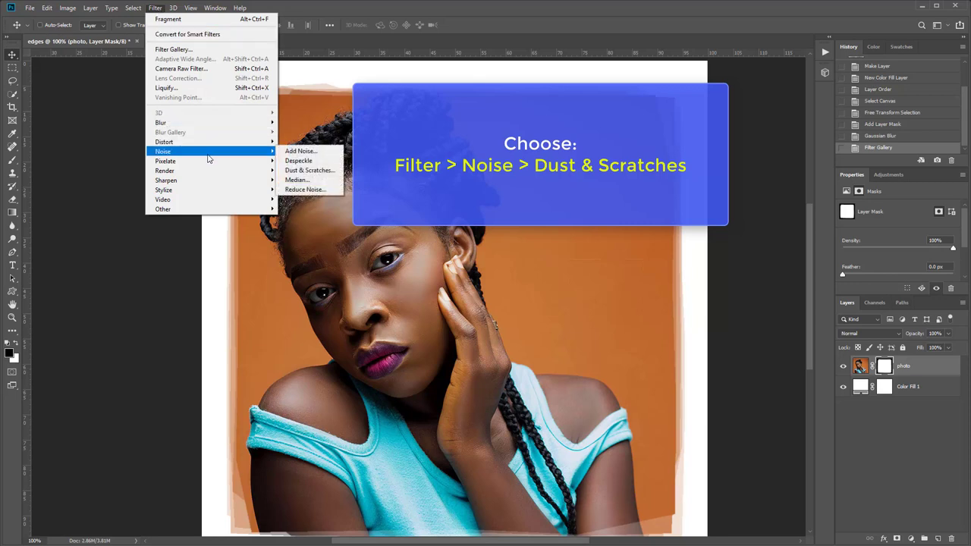
pyautogui.click(314, 171)
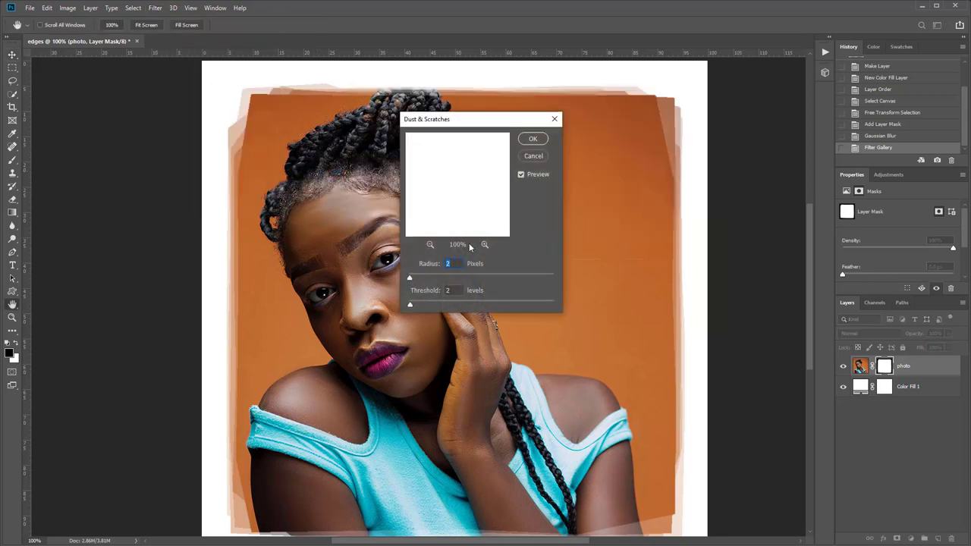
pyautogui.moveTo(422, 278)
pyautogui.mouseDown()
pyautogui.moveTo(472, 278)
pyautogui.moveTo(411, 277)
pyautogui.mouseUp()
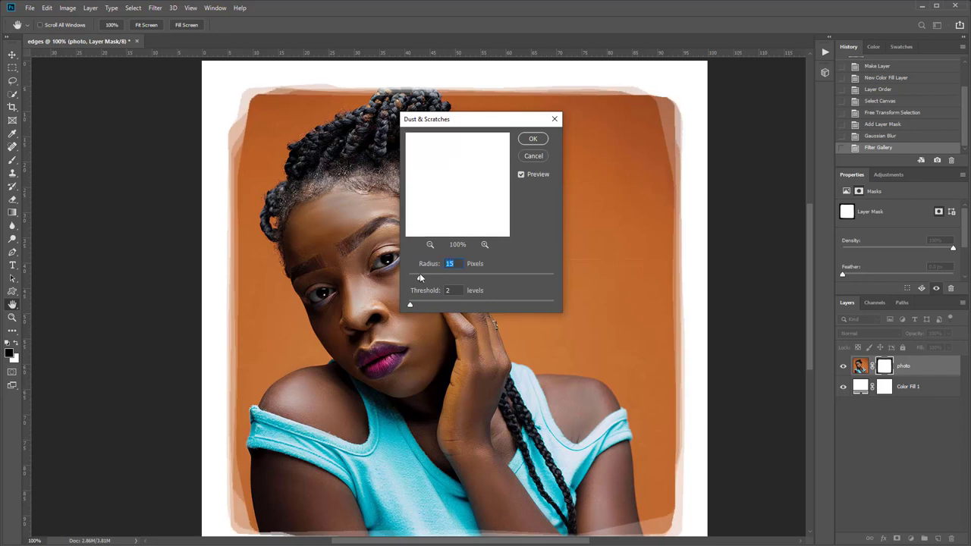
pyautogui.moveTo(420, 277); pyautogui.dragTo(487, 306)
# Set the Dust & Scratches Threshold to 0 and apply it to the mask.
pyautogui.click(407, 304)
pyautogui.click(538, 142)
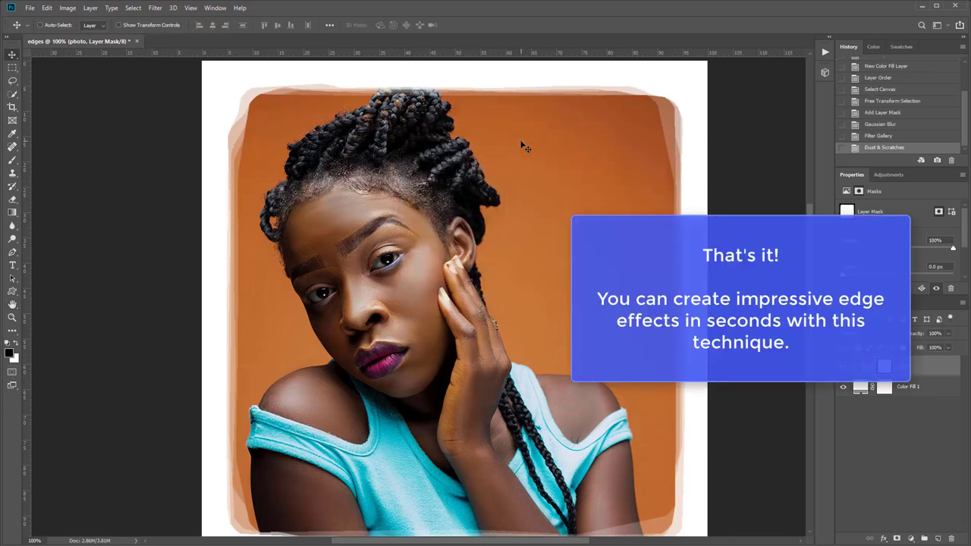